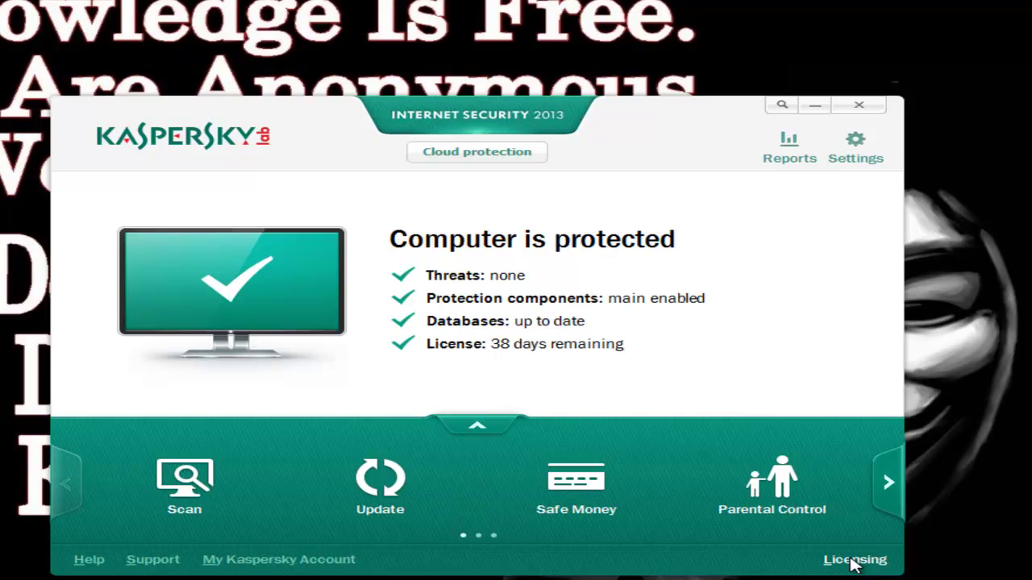
Step: Start activating the application from the licensing page and submit an activation code
left_click(853, 564)
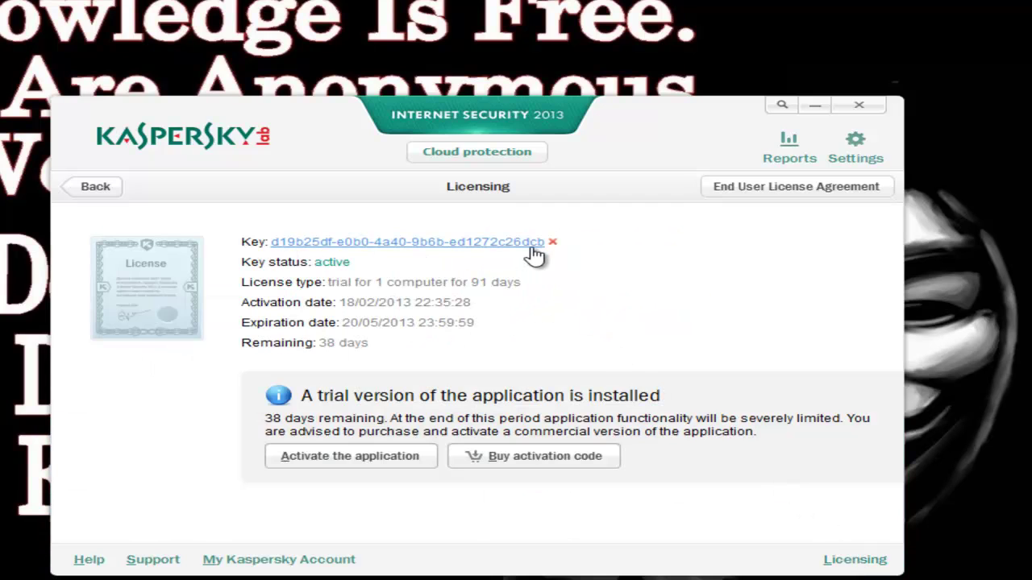
left_click(398, 460)
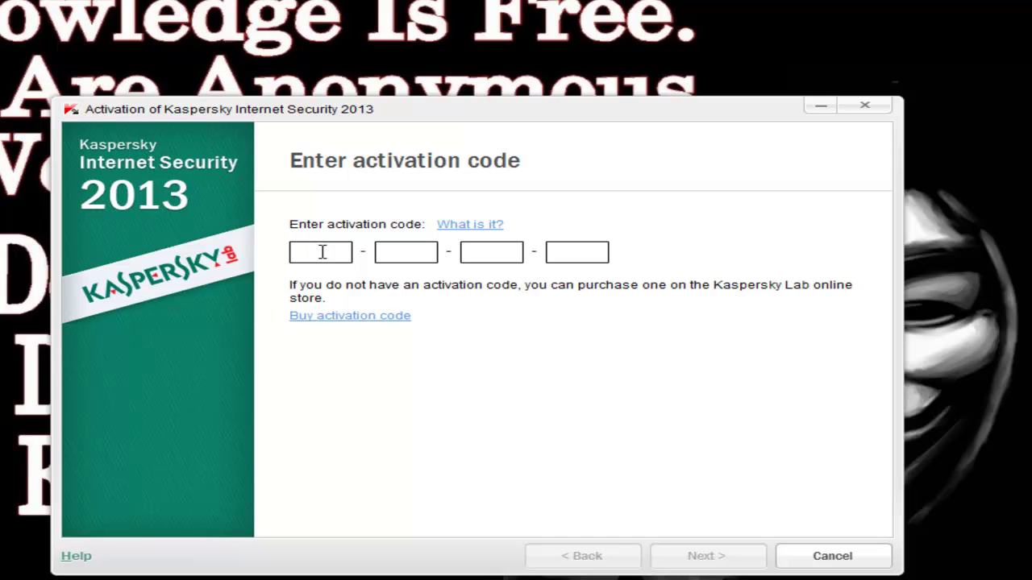
type("AAAAA-AAAAA-AAAAA-AAAA")
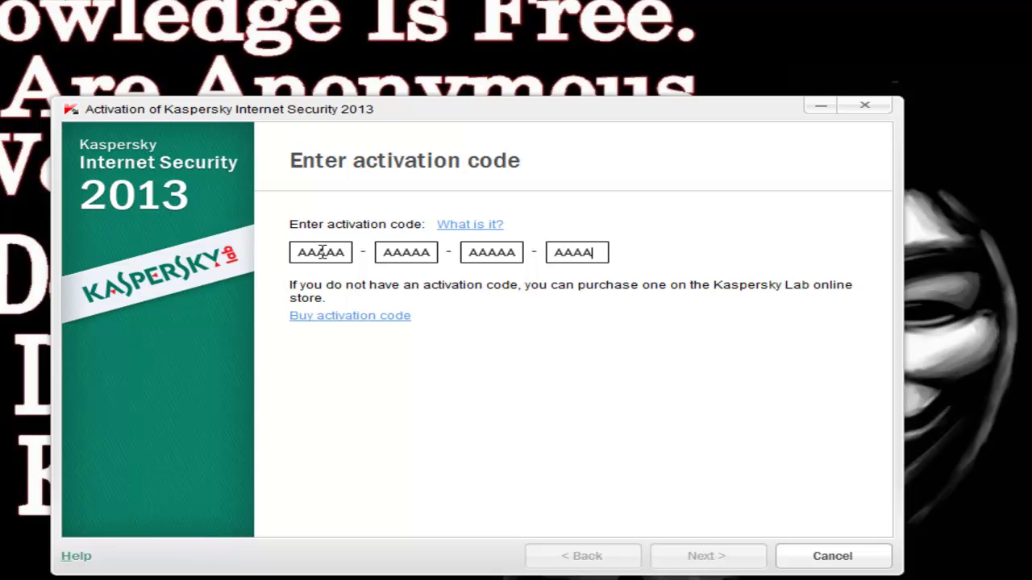
type("3")
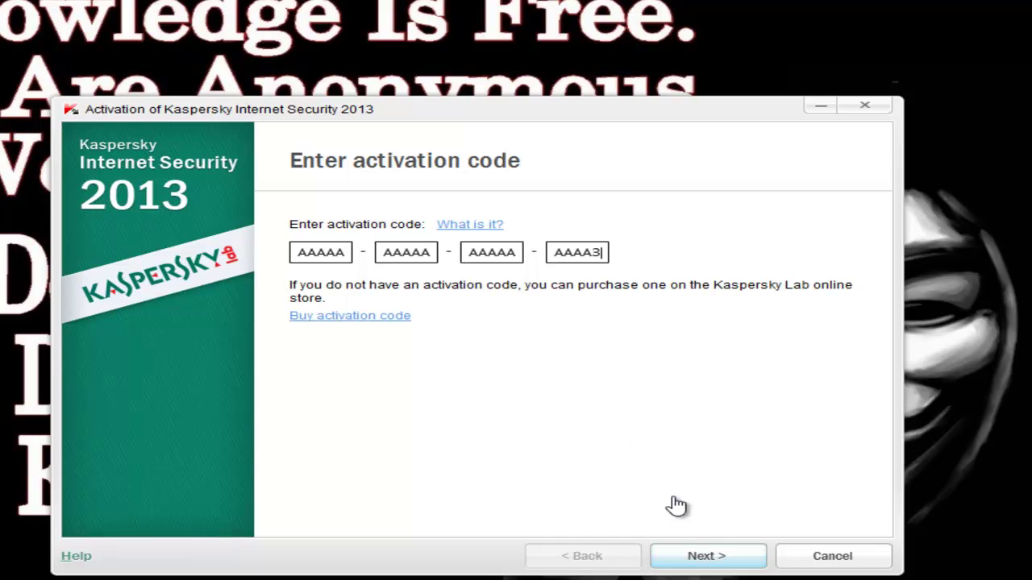
left_click(704, 557)
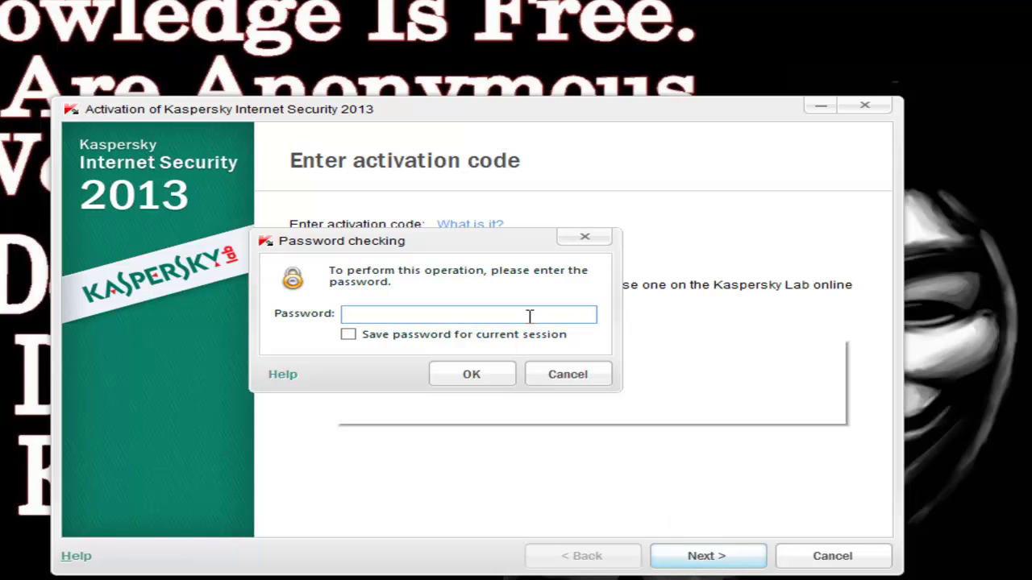
Step: Enter the protection password to authorize the activation attempt
type("•••••••••••")
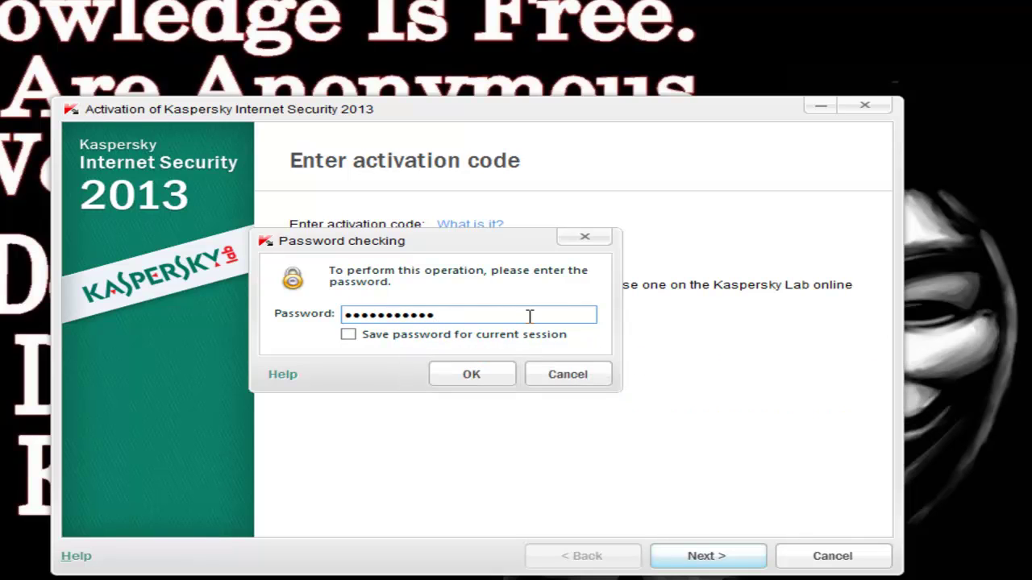
type("••")
key("Return")
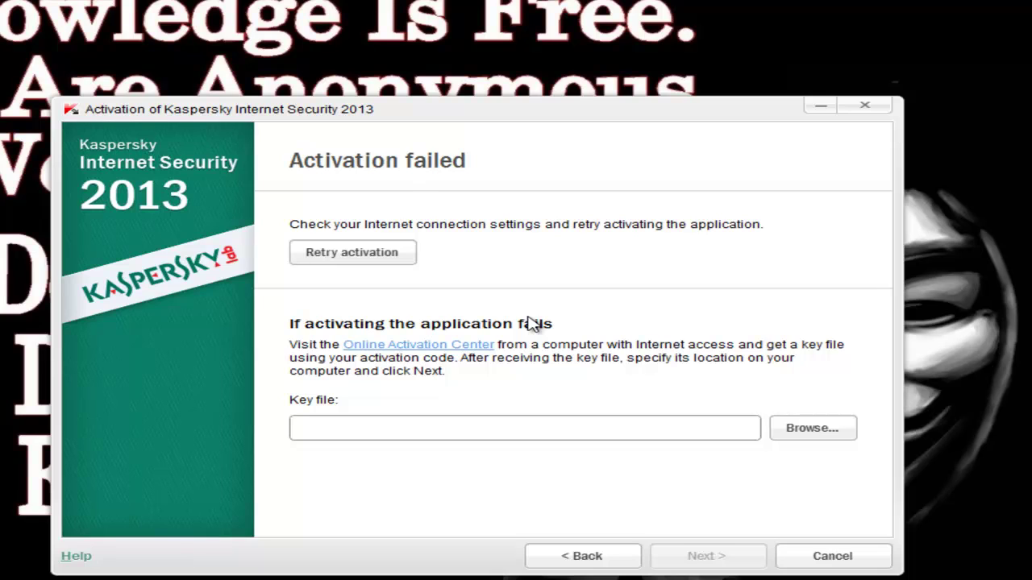
Step: Look at the key file selection, cancel the activation, and return to the main screen
left_click(809, 431)
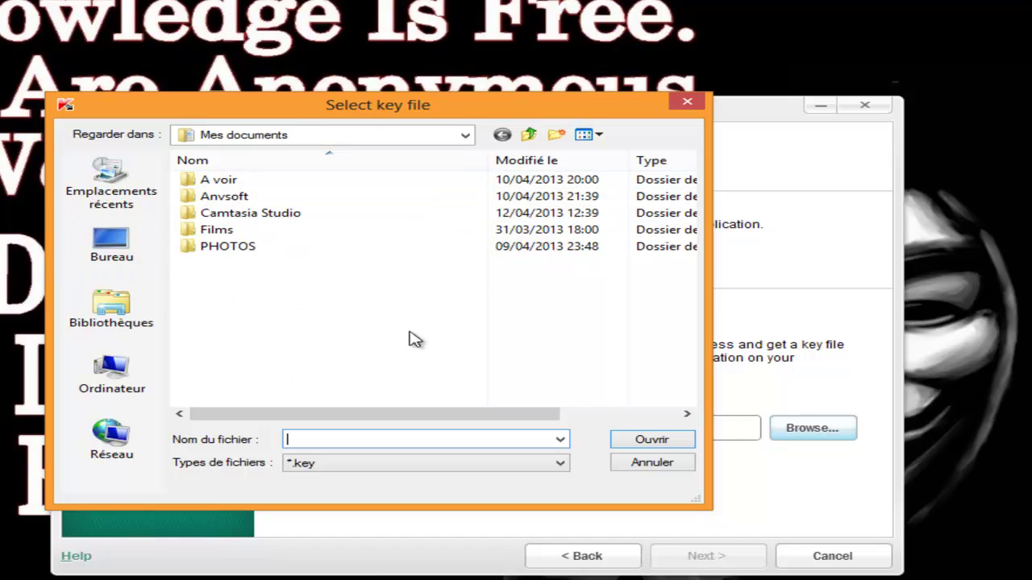
left_click(647, 464)
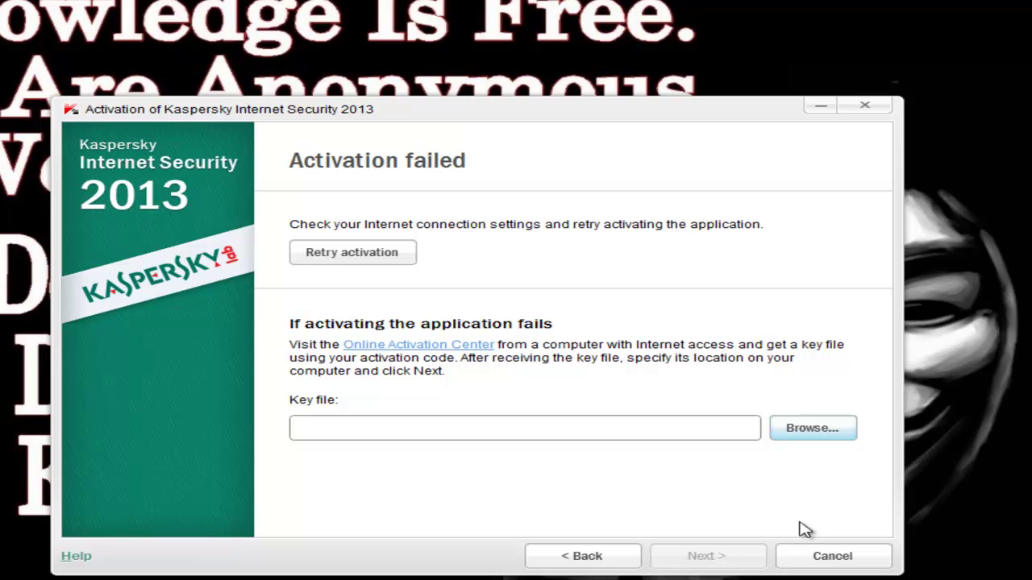
left_click(815, 551)
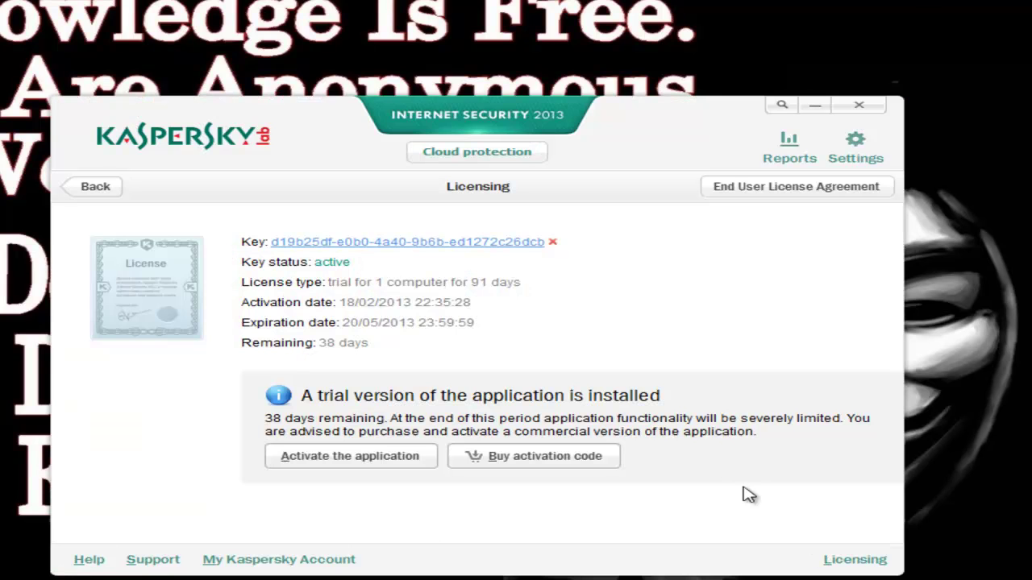
left_click(97, 192)
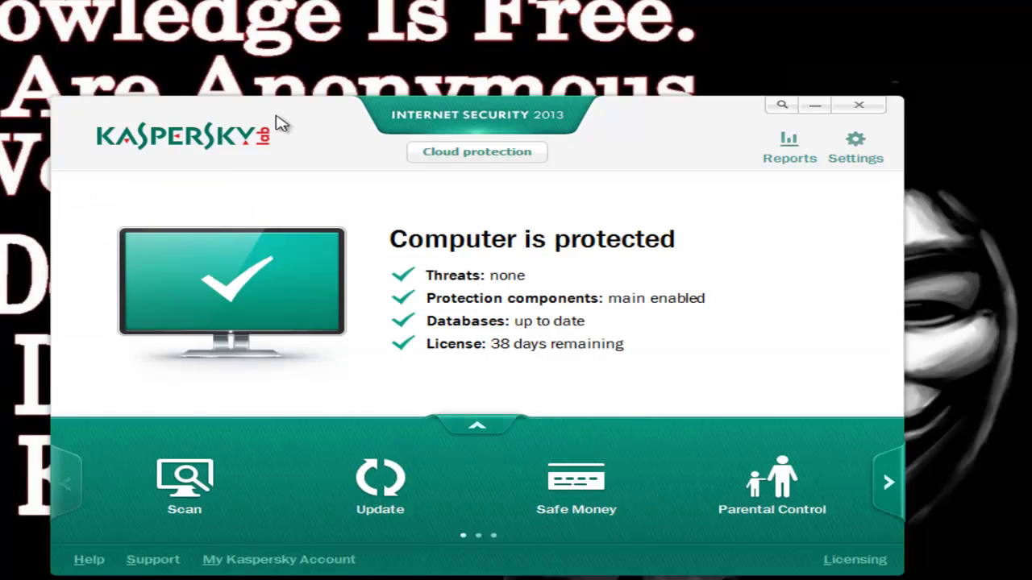
Step: View the full set of protection features, collapse it again, and reposition the main window
left_click_drag(276, 122, 329, 90)
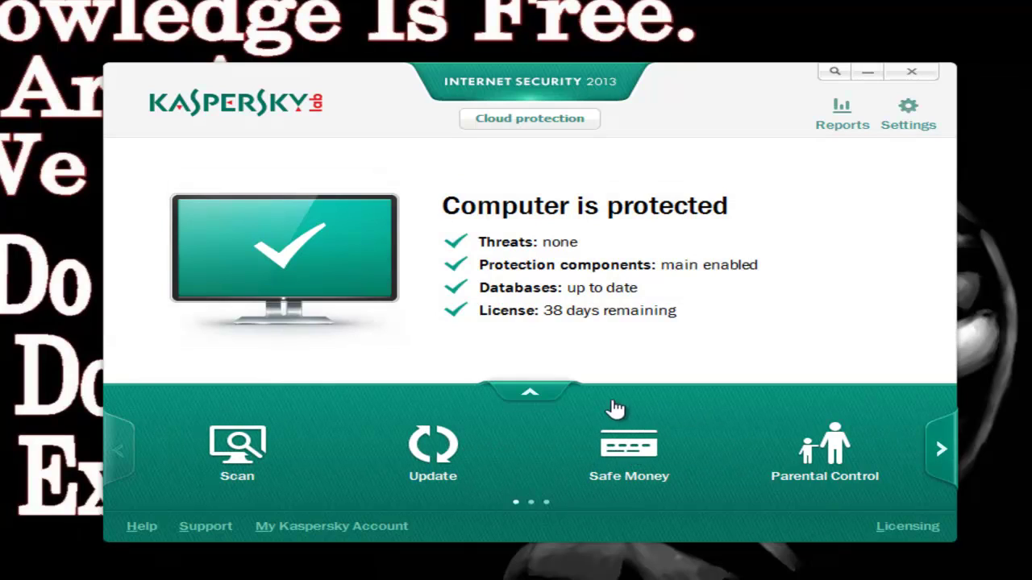
left_click(532, 395)
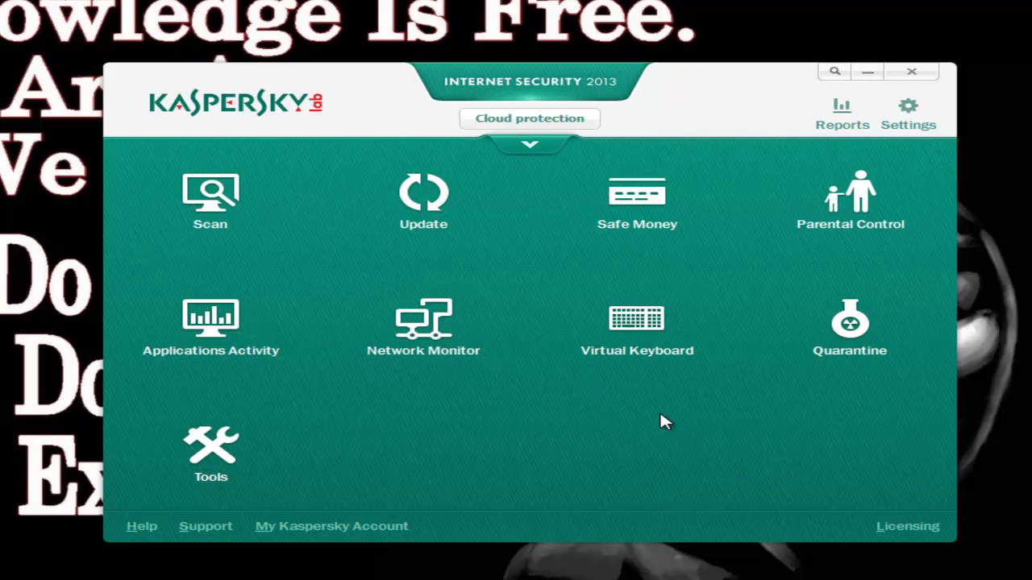
left_click(530, 150)
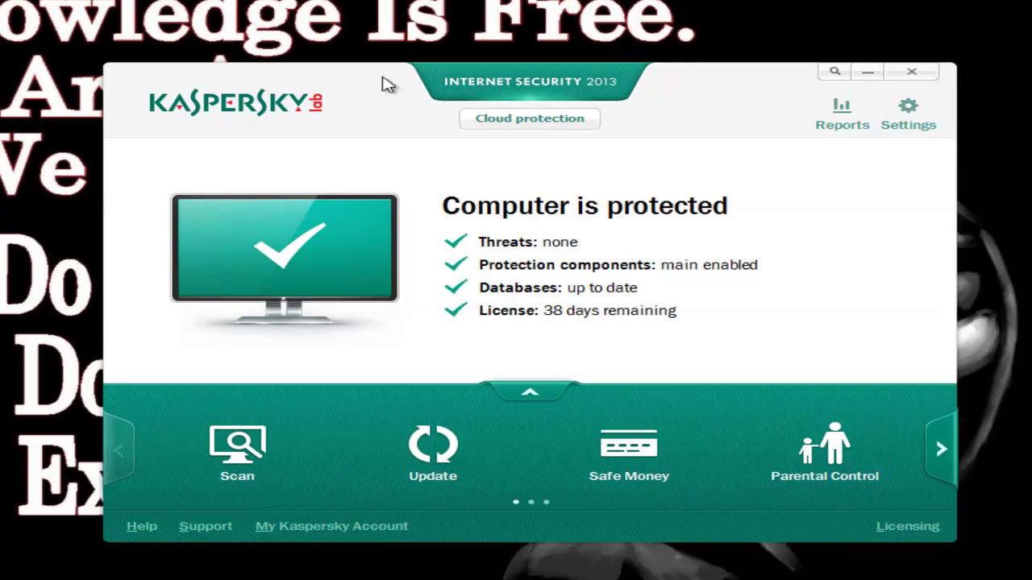
left_click_drag(323, 77, 386, 76)
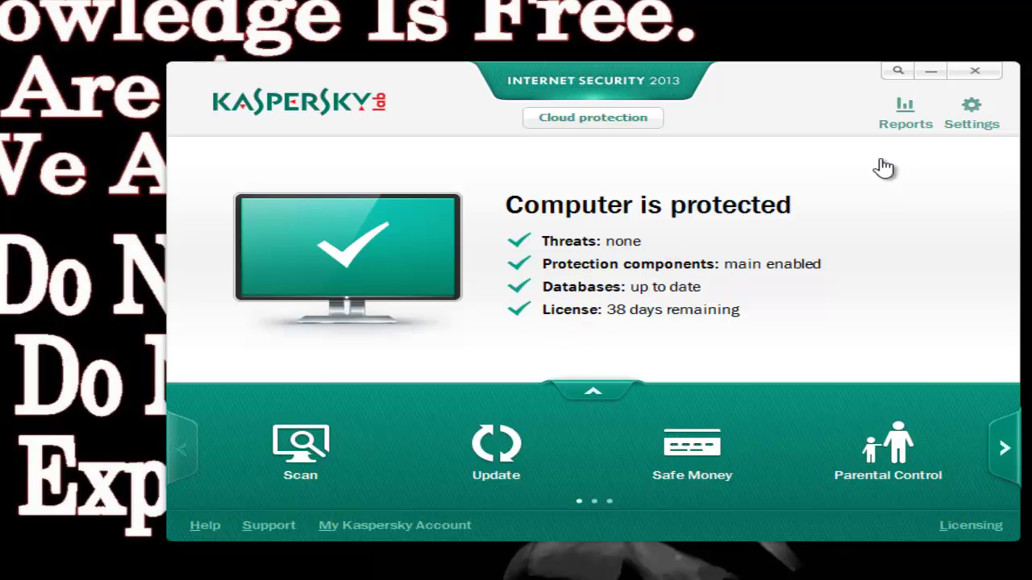
Step: Open the daily reports summary and its detailed report
left_click(904, 123)
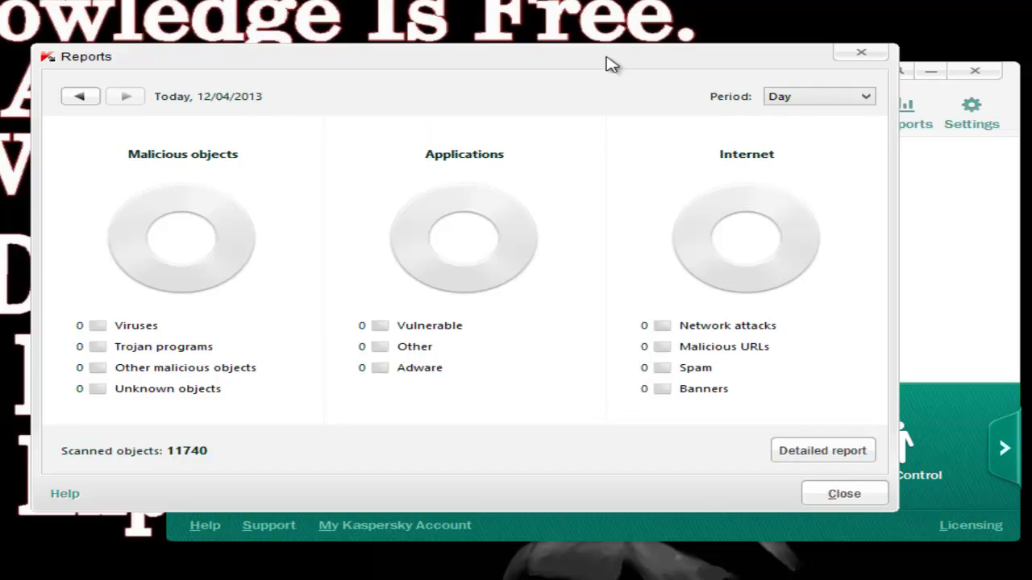
left_click_drag(610, 64, 734, 105)
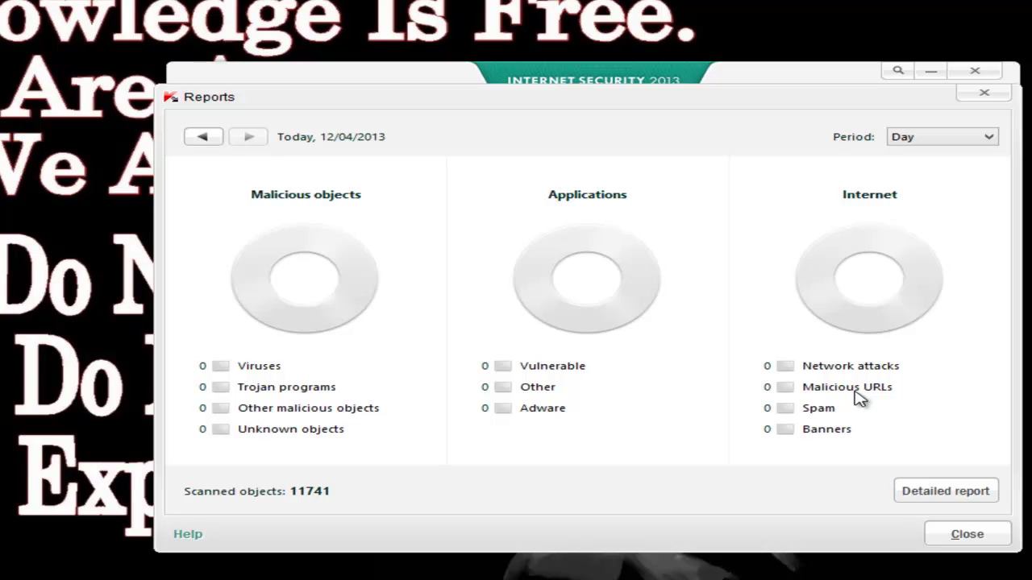
left_click(948, 494)
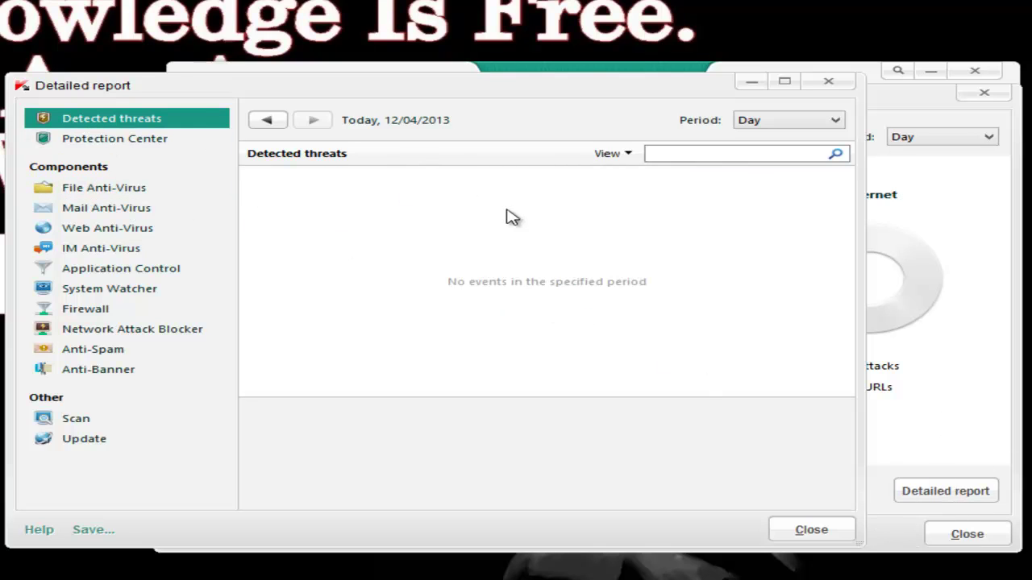
Step: Review the File Anti-Virus, Mail Anti-Virus, IM Anti-Virus and Firewall reports, and close the report windows
left_click(97, 189)
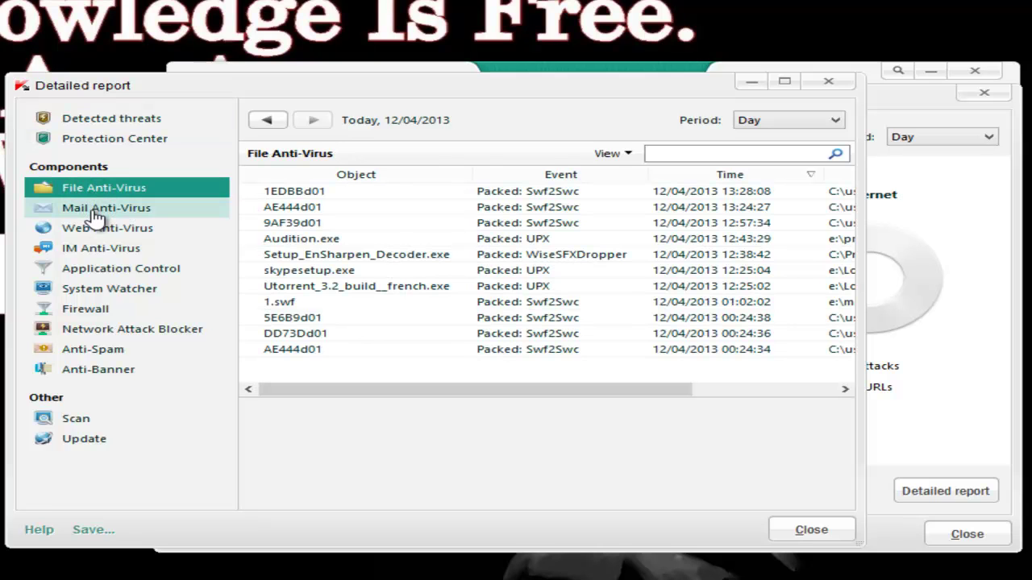
left_click(95, 213)
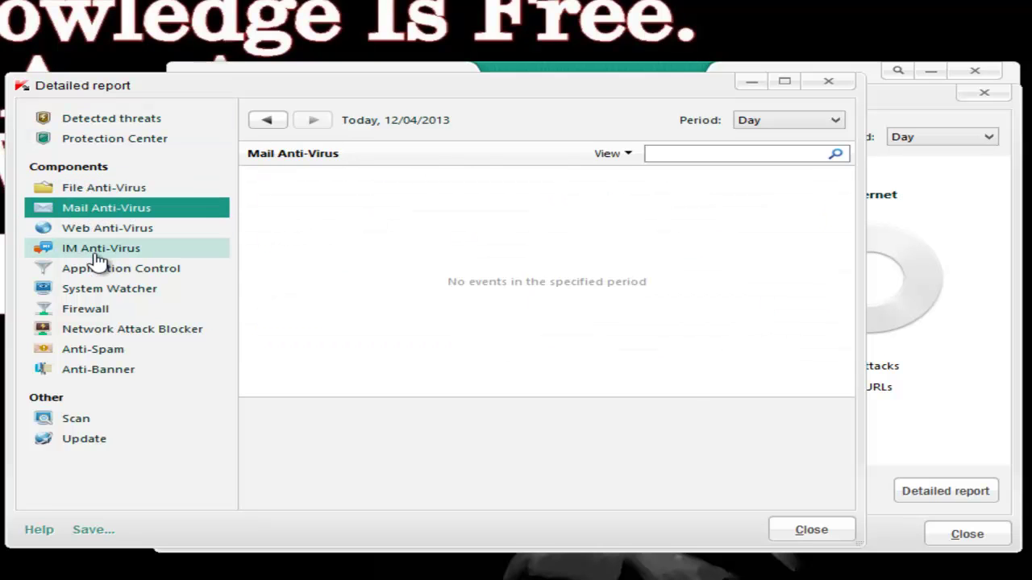
left_click(95, 254)
left_click(108, 307)
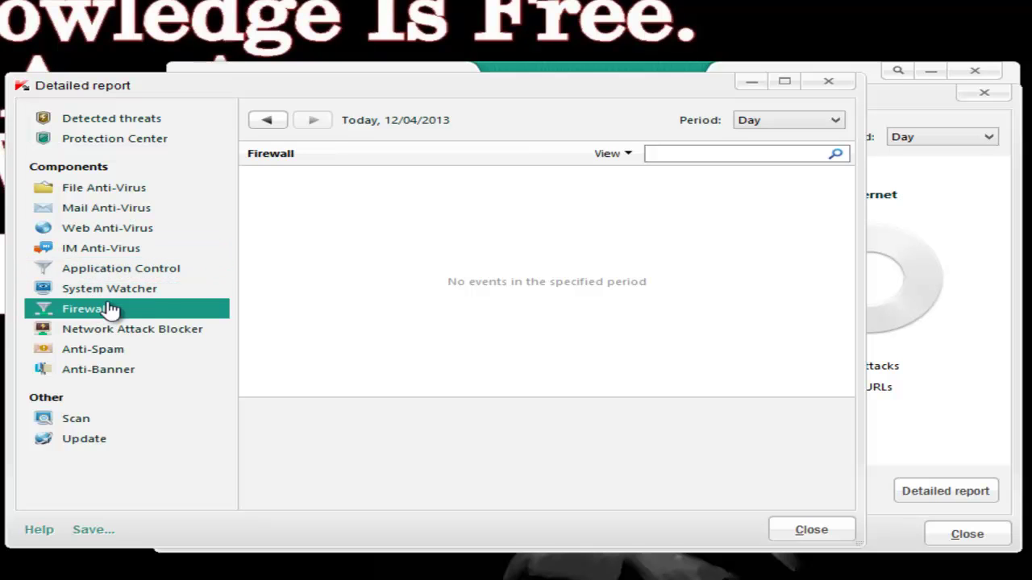
left_click(827, 84)
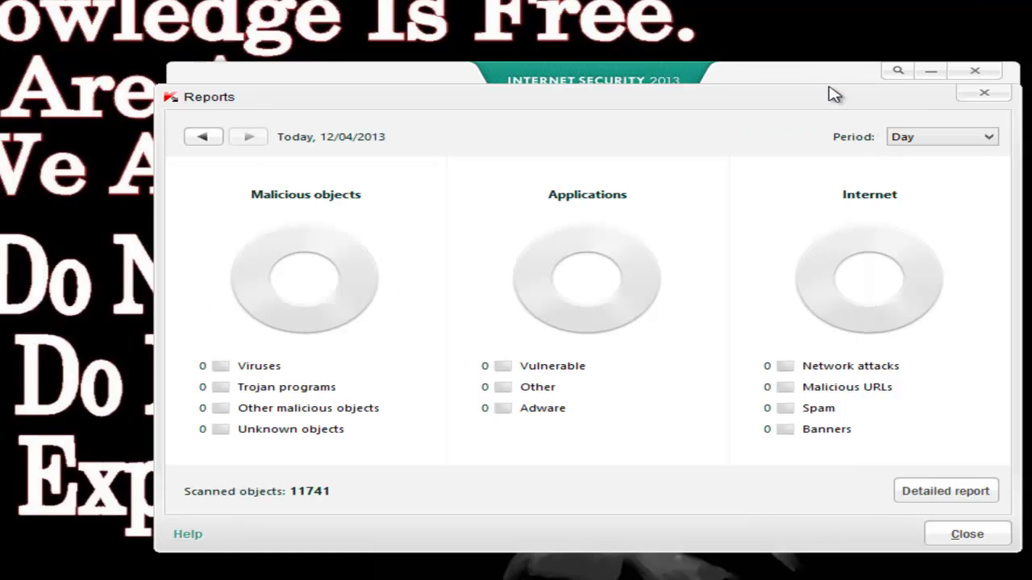
left_click(984, 97)
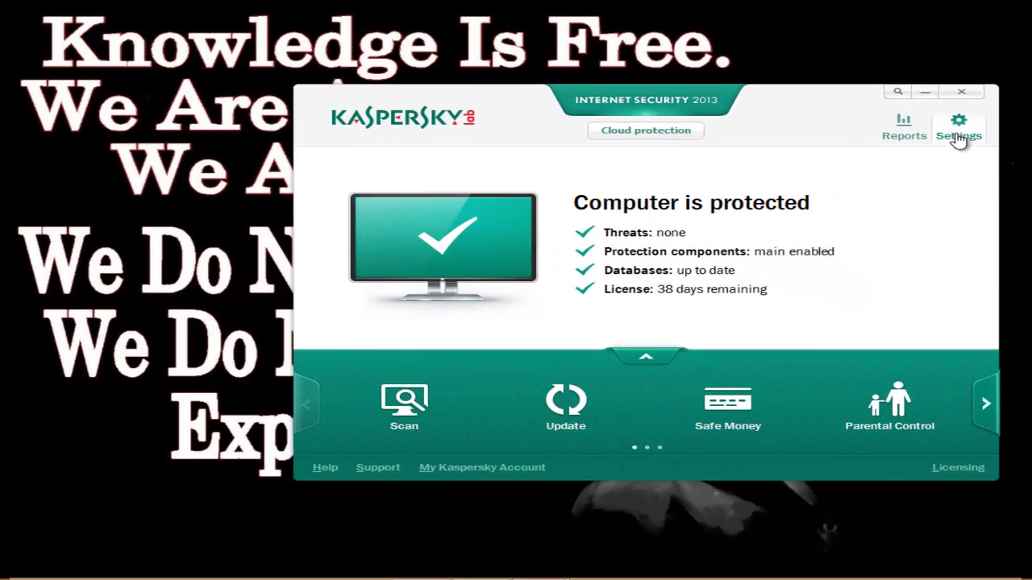
Step: View the general protection settings and the database update page, and return to the main screen
left_click(959, 129)
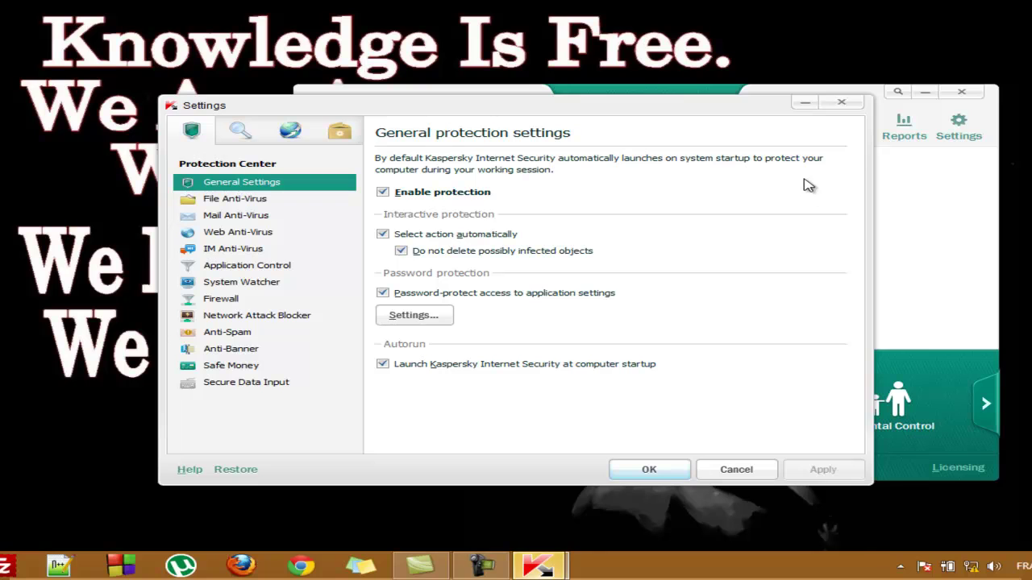
left_click(840, 102)
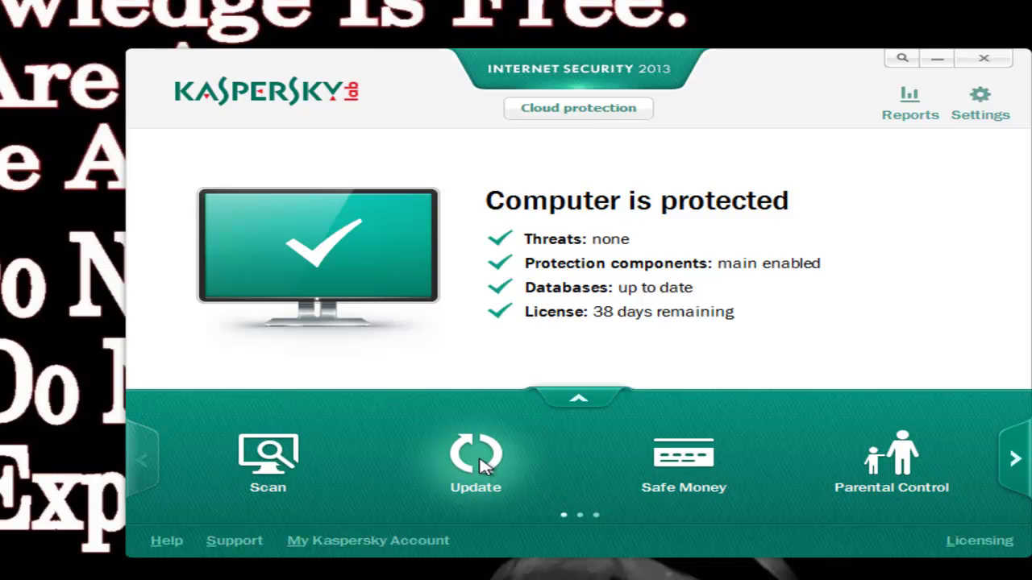
left_click(481, 465)
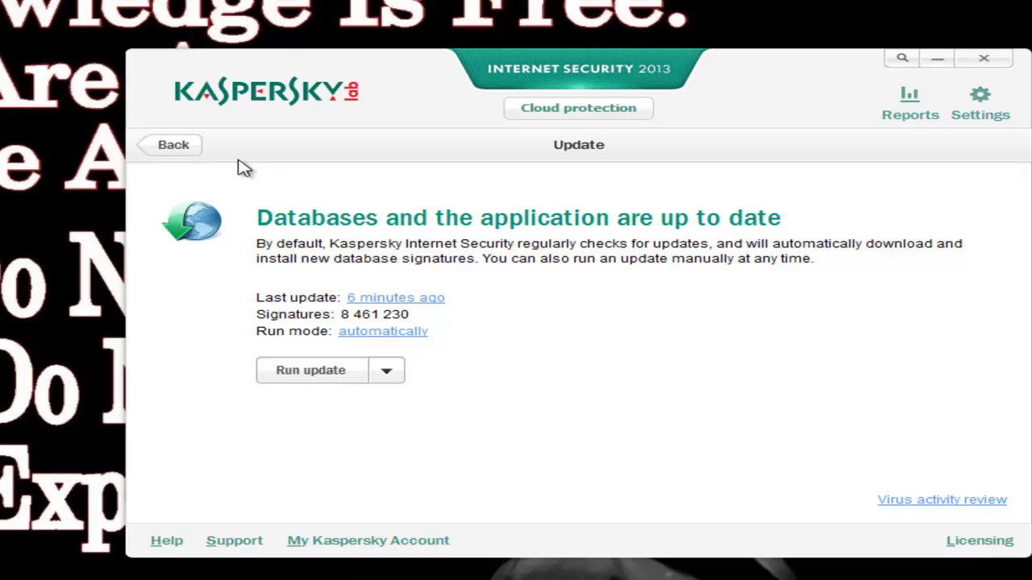
left_click(185, 153)
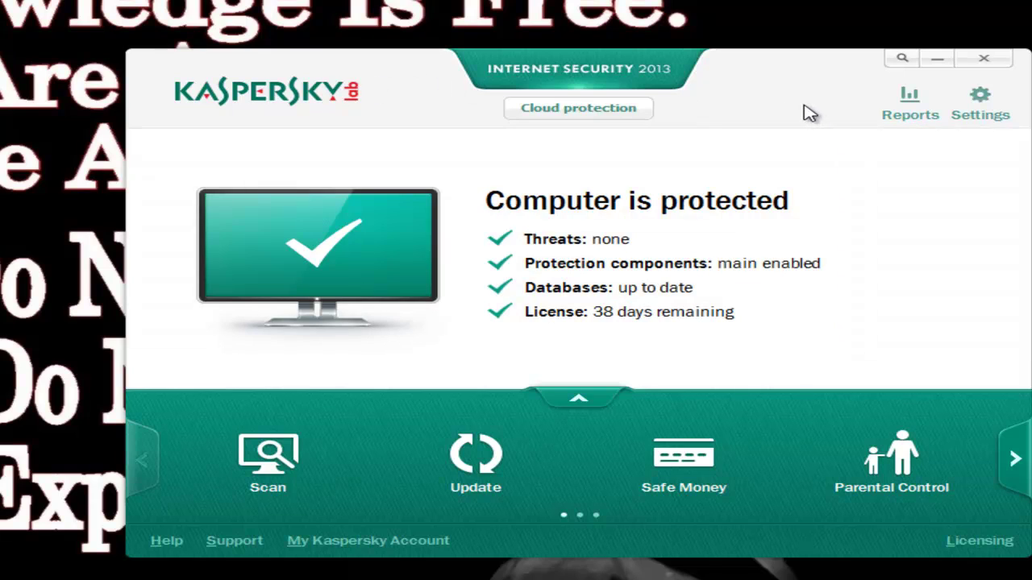
Step: Examine the security problems overview and return to the main screen
mouse_move(799, 110)
left_mouse_down()
mouse_move(723, 110)
mouse_move(796, 101)
mouse_move(785, 106)
left_mouse_up()
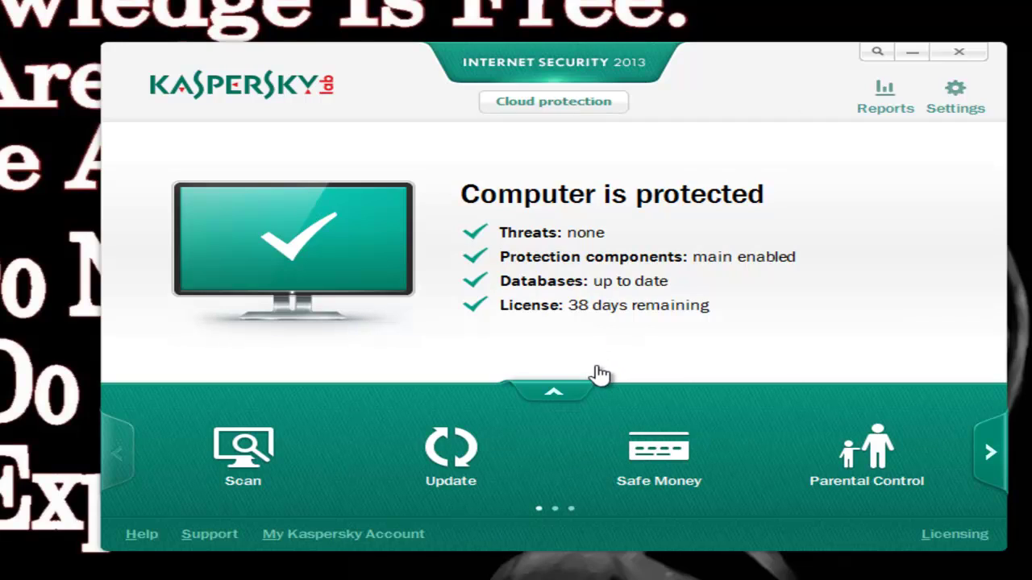
left_click(506, 337)
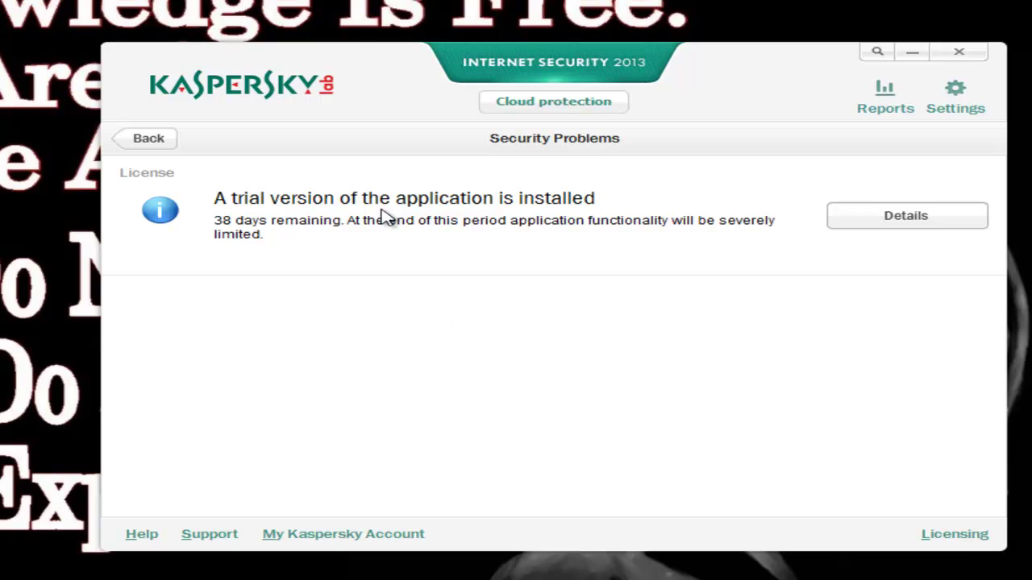
left_click(121, 138)
Step: Expand the overview of all security tools once more, collapse it, and move the main window aside
left_click(556, 393)
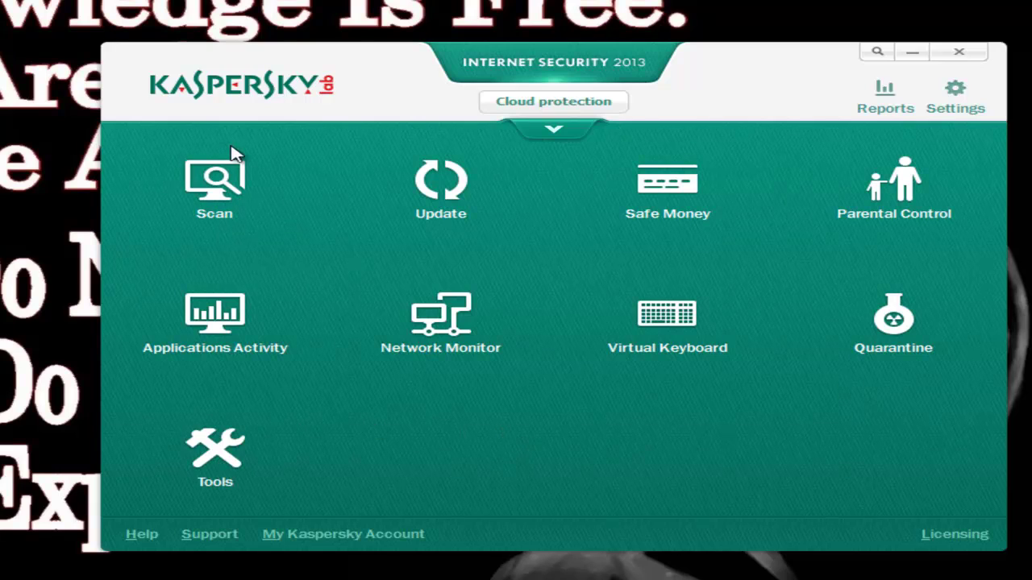
left_click(556, 133)
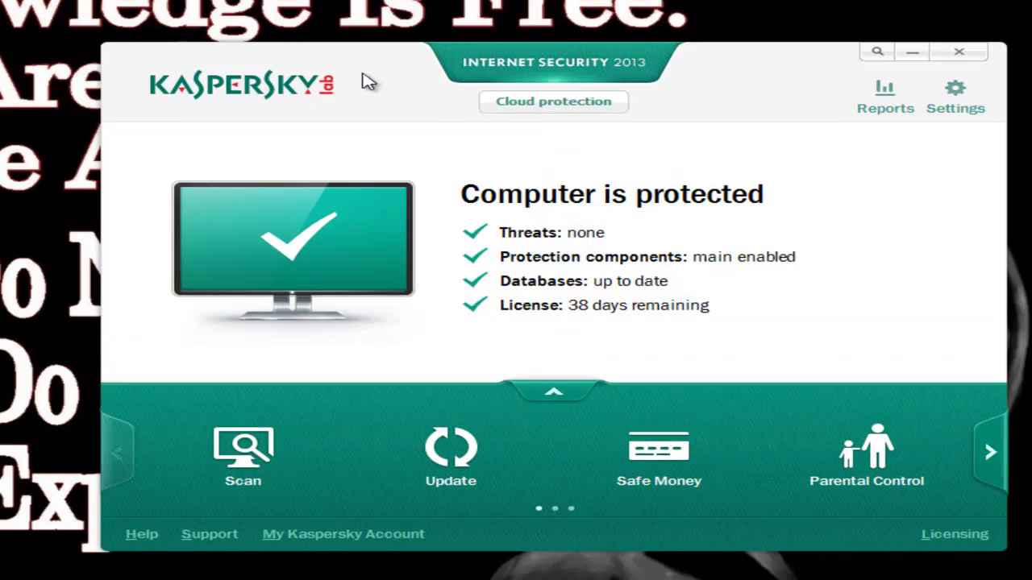
left_click_drag(377, 80, 352, 72)
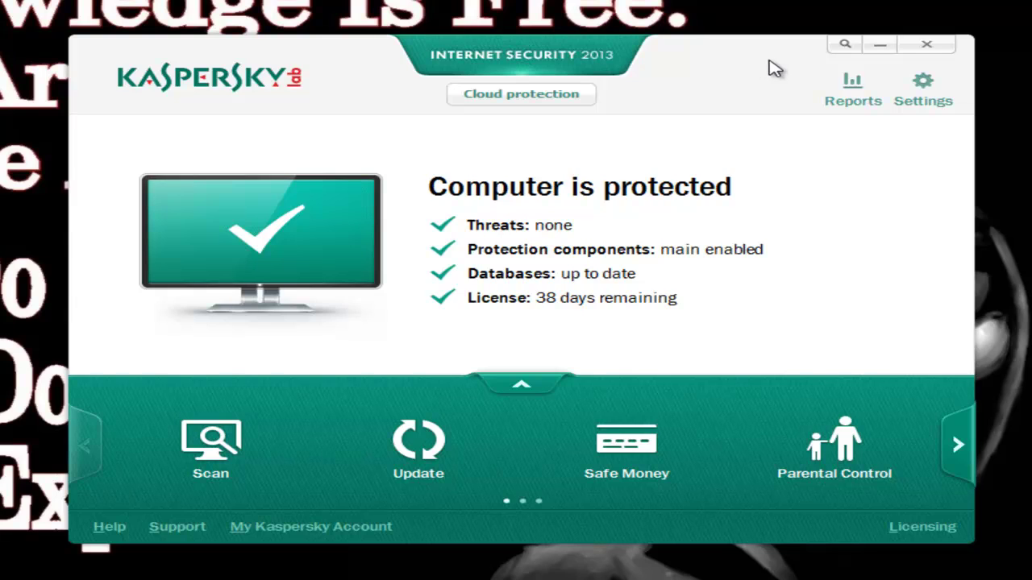
left_click_drag(773, 69, 719, 99)
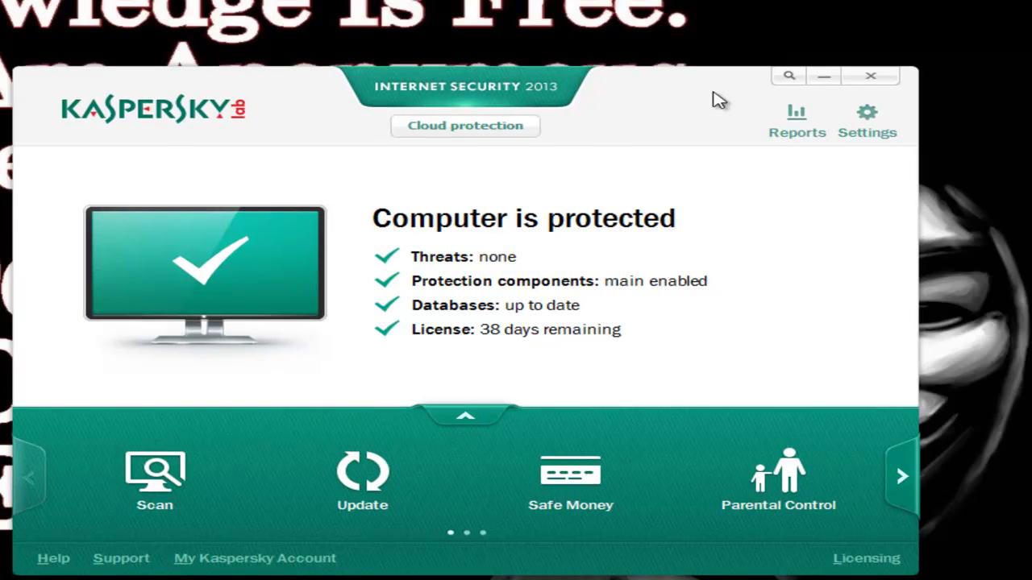